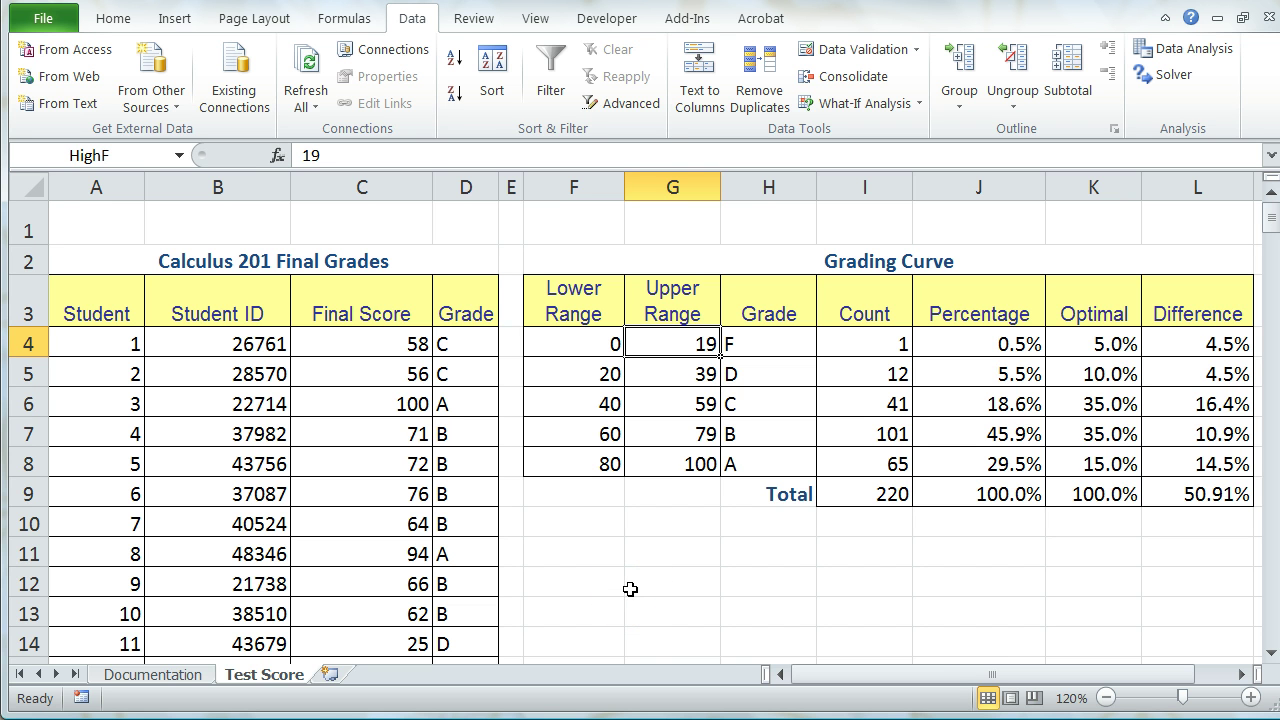
Add scenario 'Grading Curve 1' on changing cells F4:F8 with values 0, 20, 40, 60, 80.
left_click(919, 105)
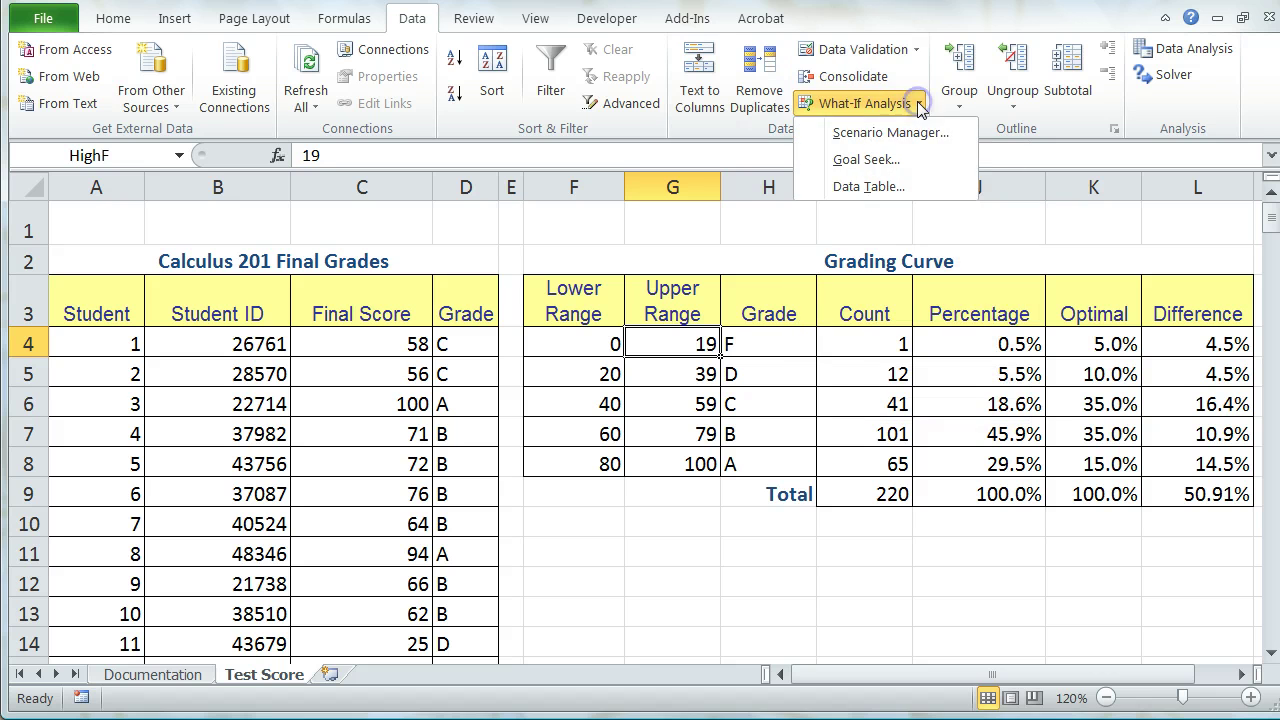
left_click(905, 130)
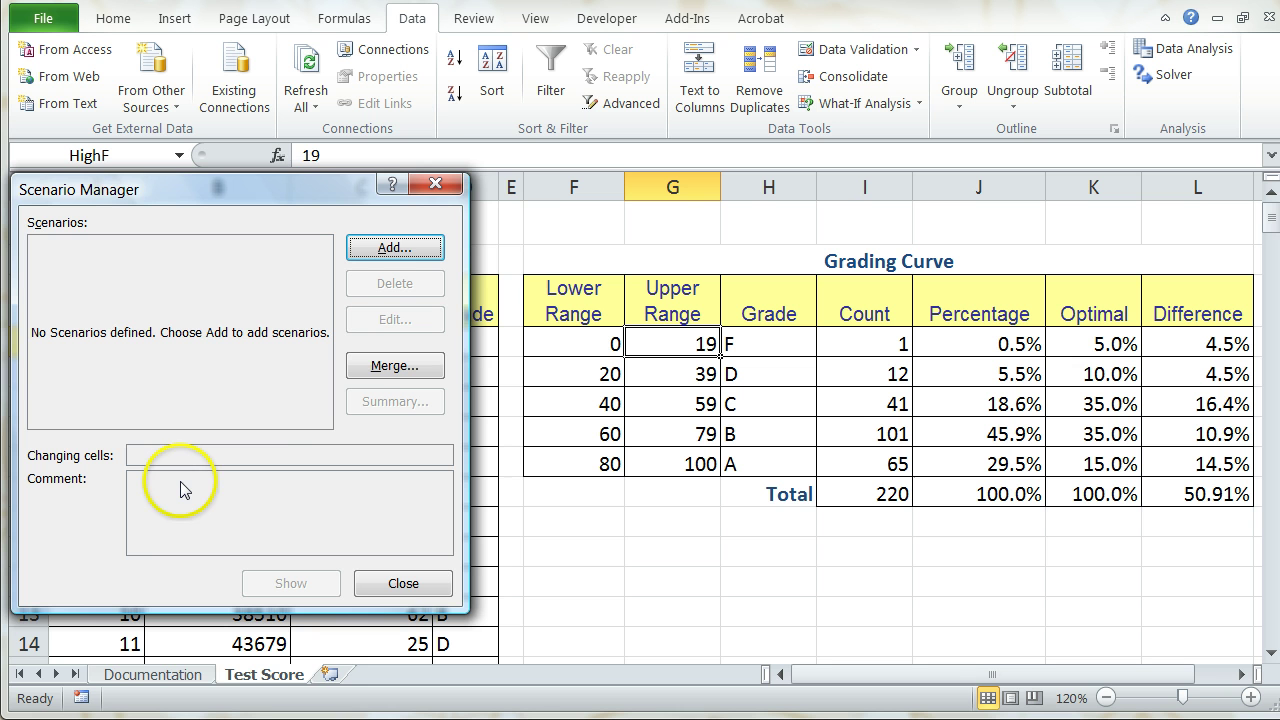
left_click(405, 250)
left_click_drag(300, 212, 580, 214)
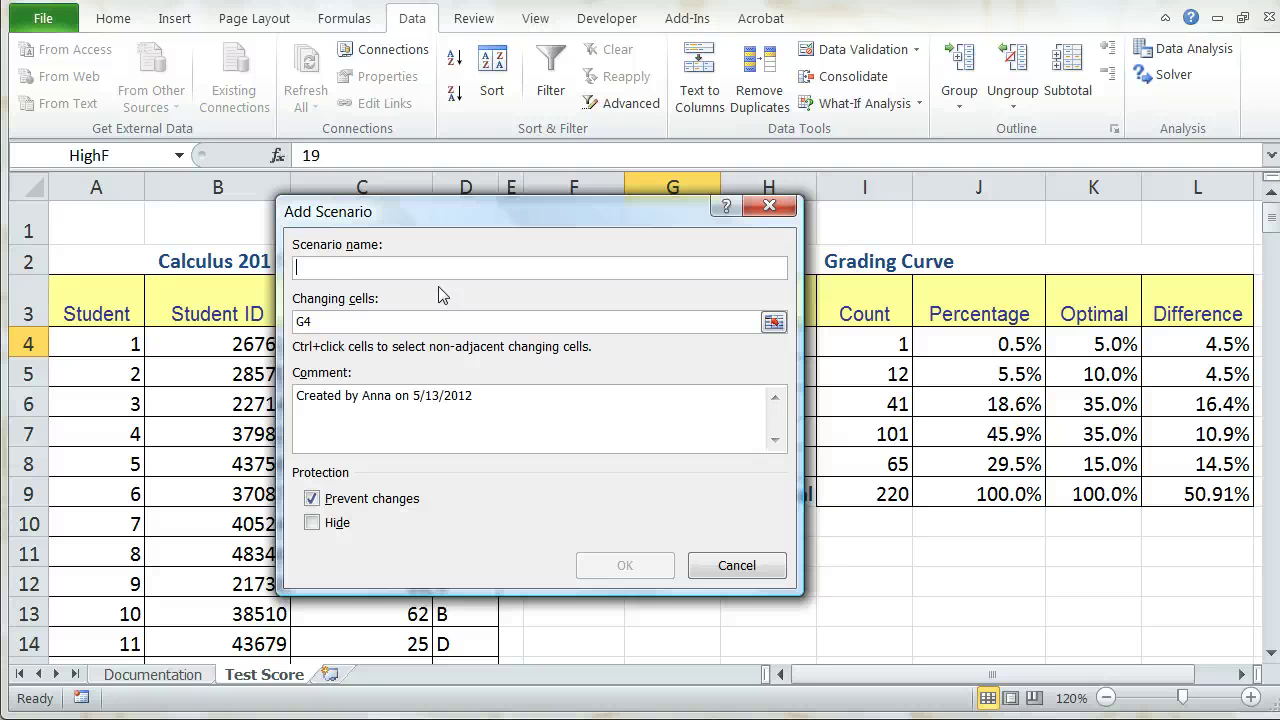
type("Grading Curve 1")
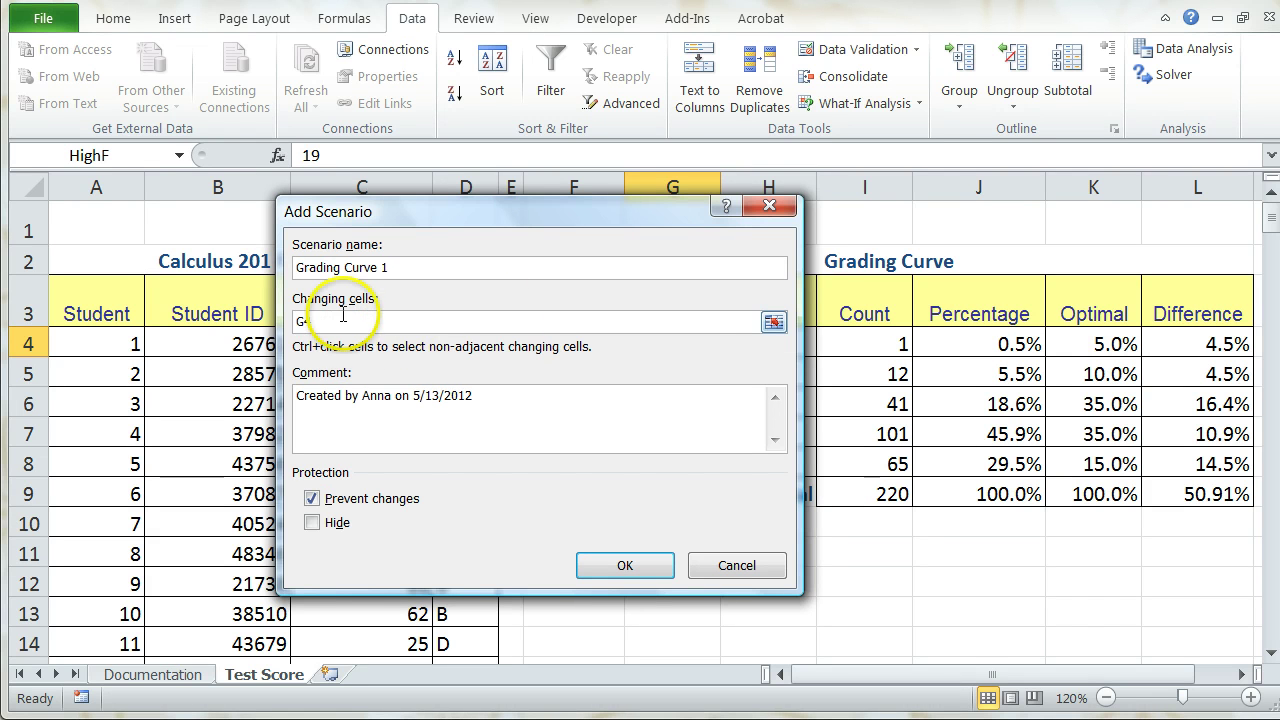
left_click(774, 322)
left_click_drag(600, 340, 572, 471)
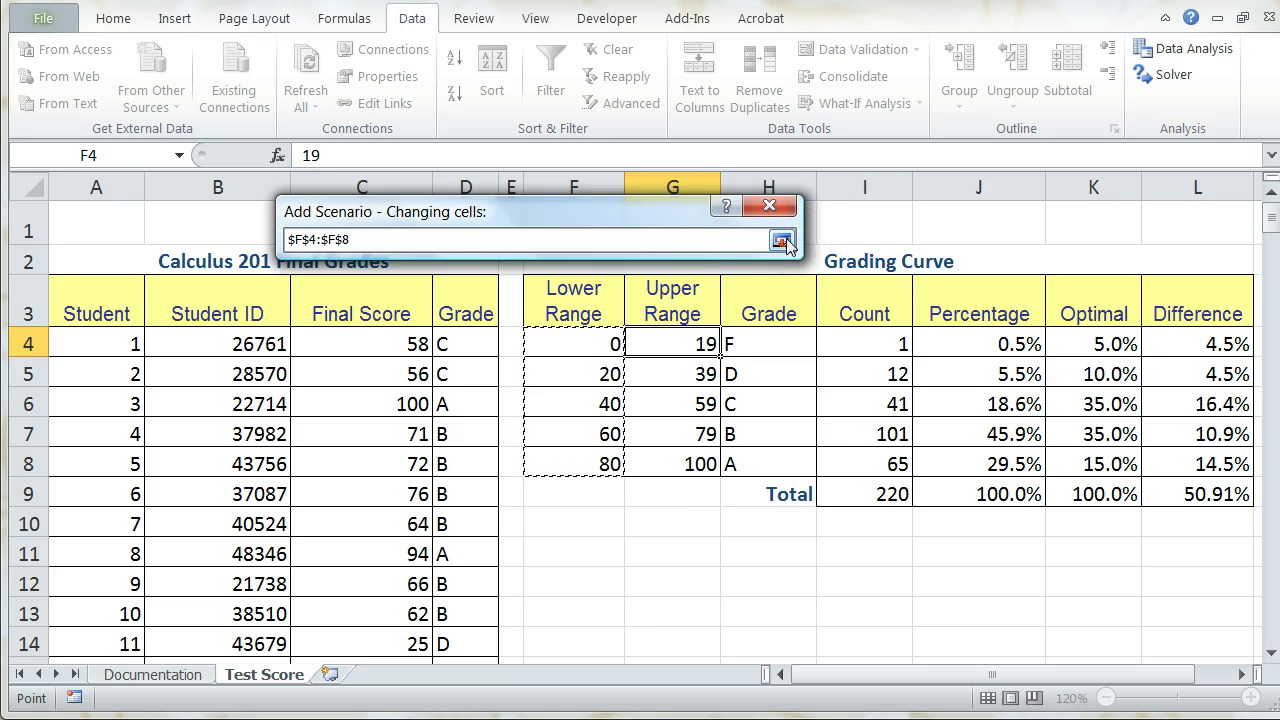
left_click(781, 241)
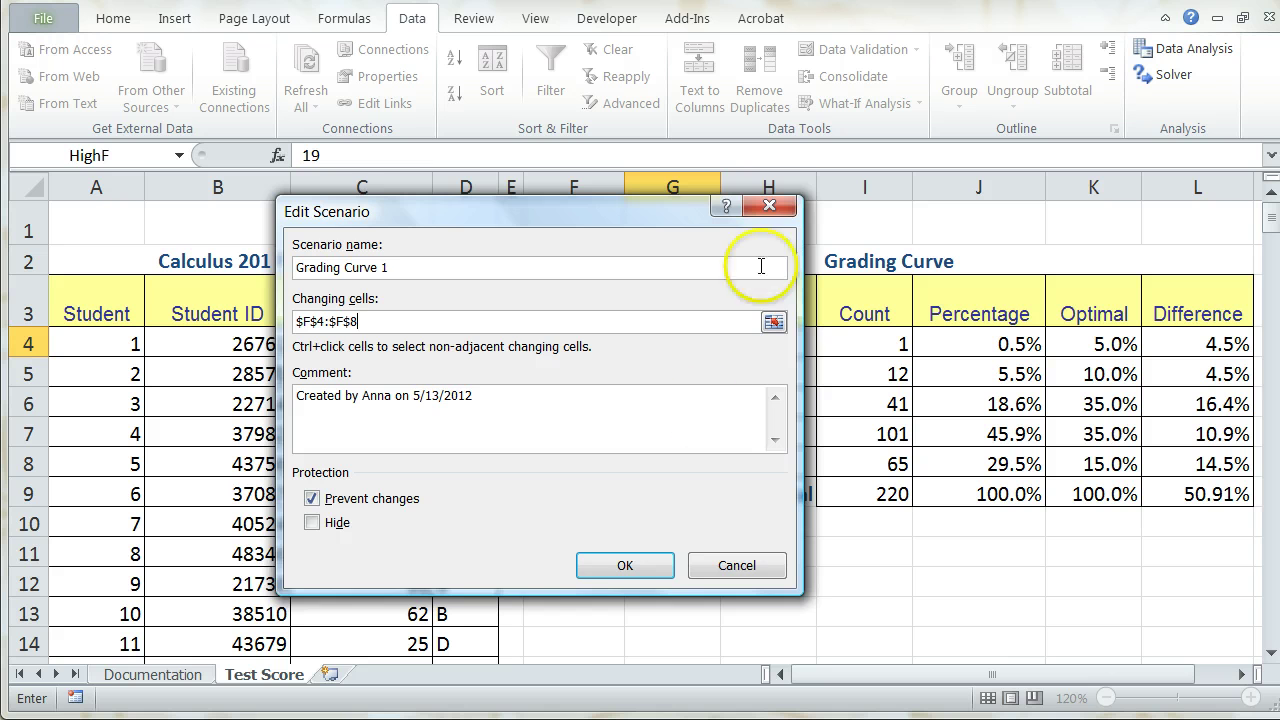
left_click(624, 565)
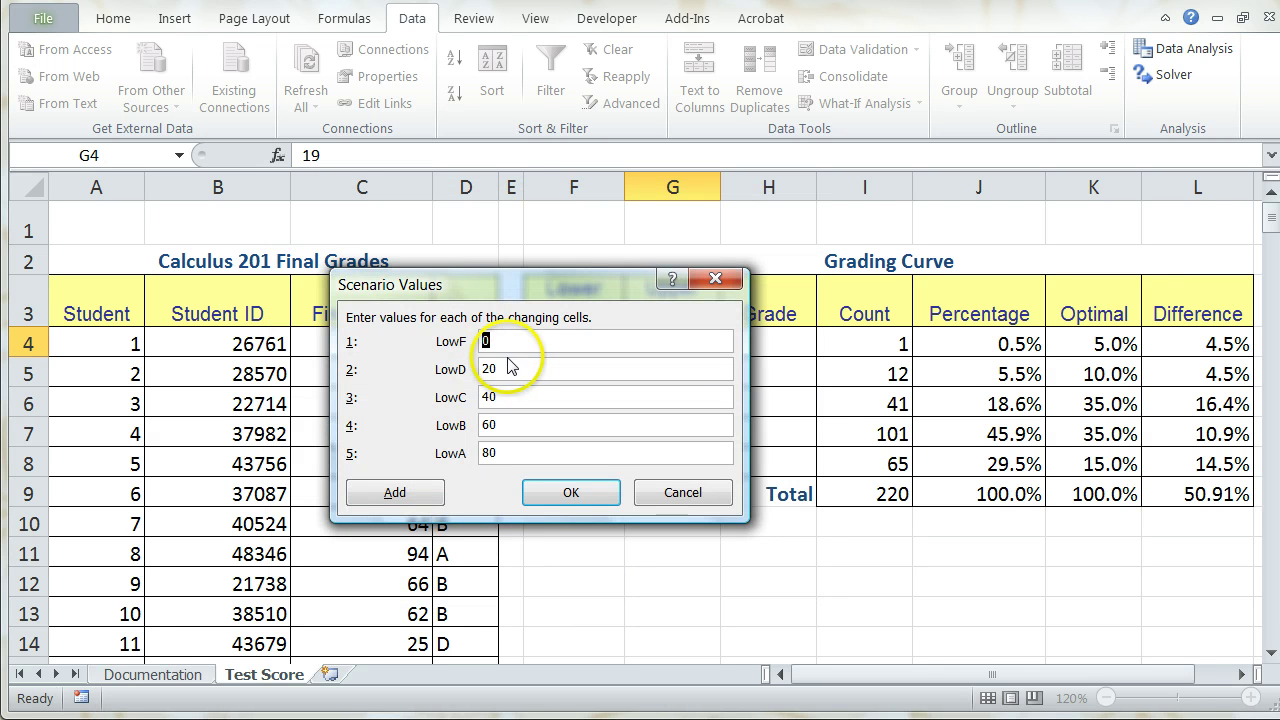
left_click_drag(500, 286, 833, 268)
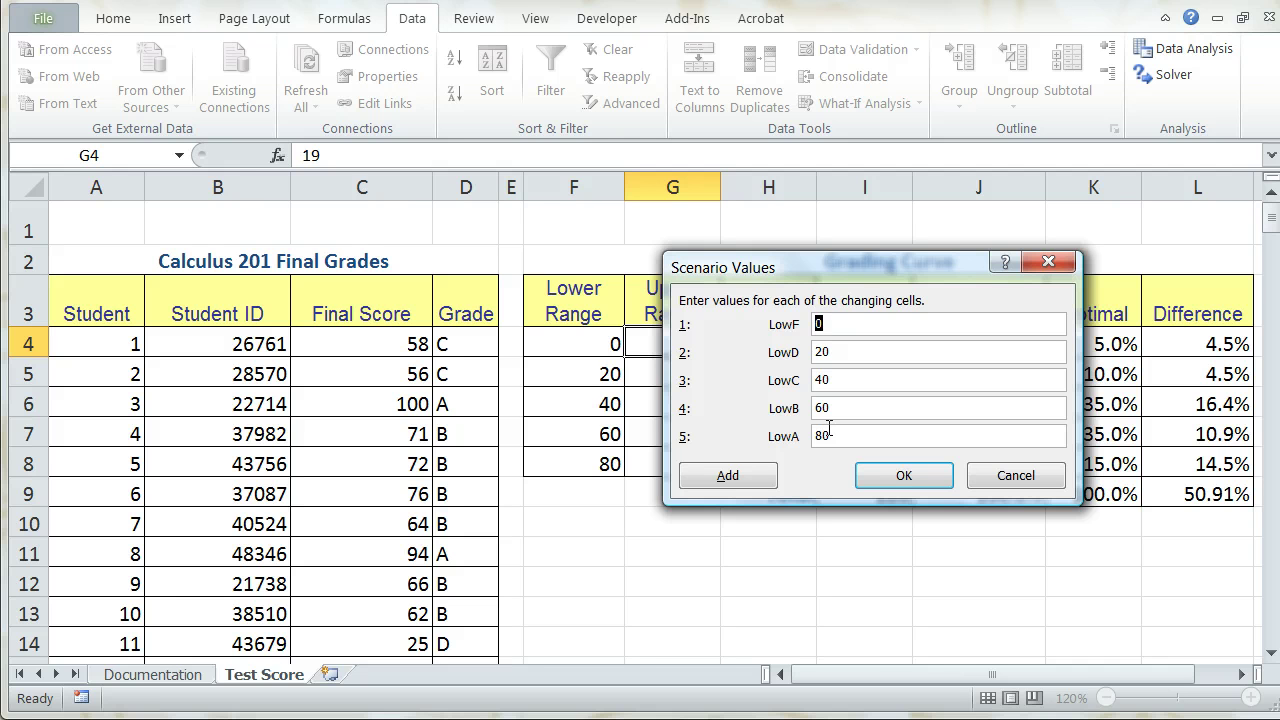
left_click(902, 475)
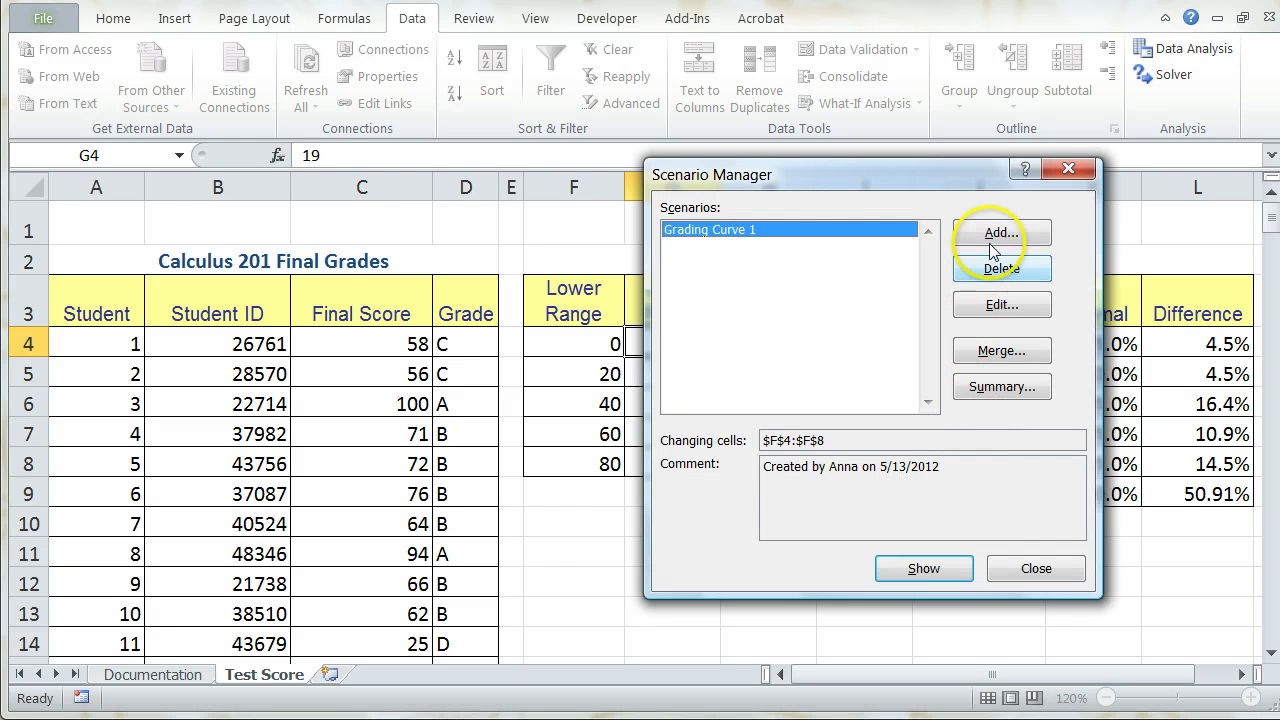
Add a new scenario named Grading Curve 2 on the same changing cells.
left_click(996, 234)
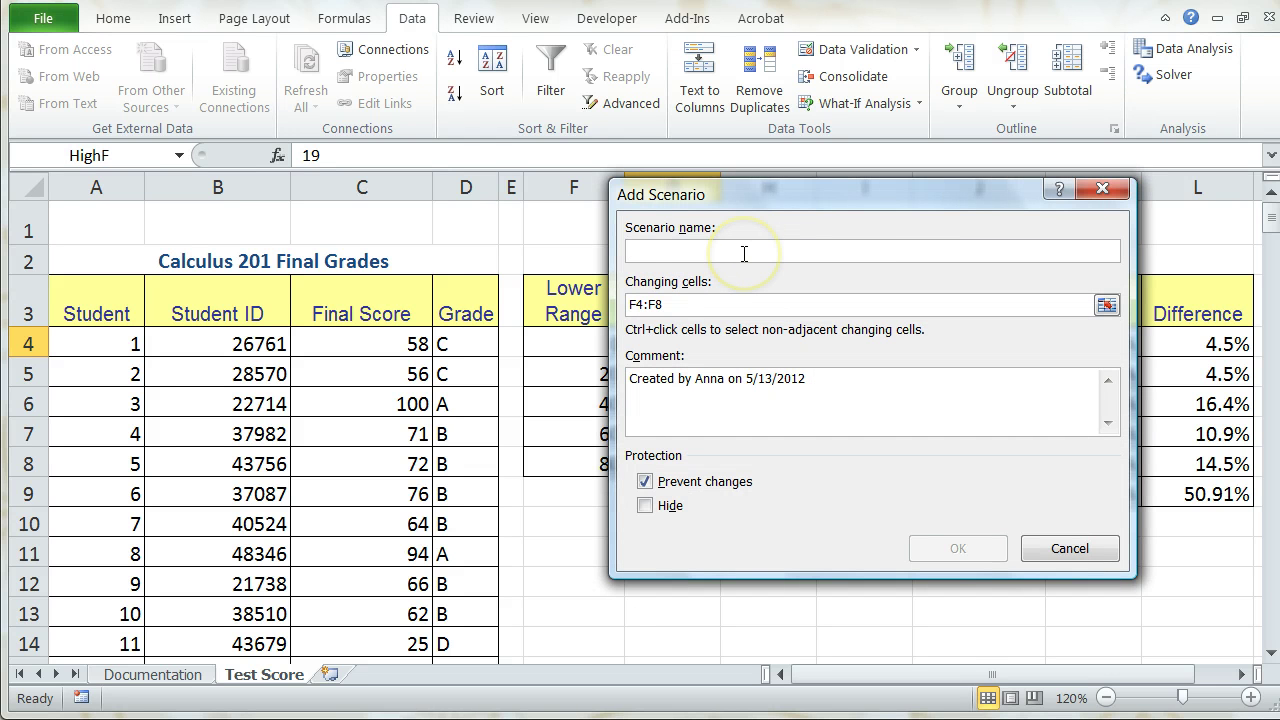
left_click(744, 254)
type("Grading Curve 1")
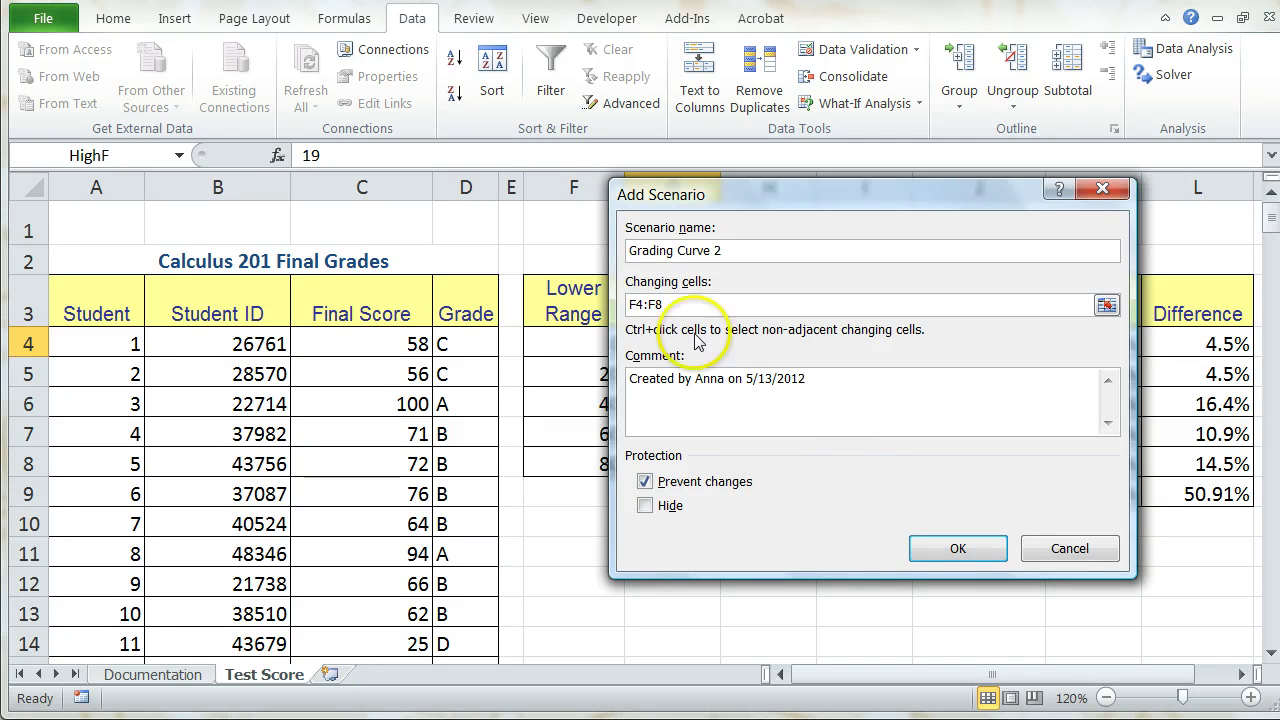
left_click(940, 547)
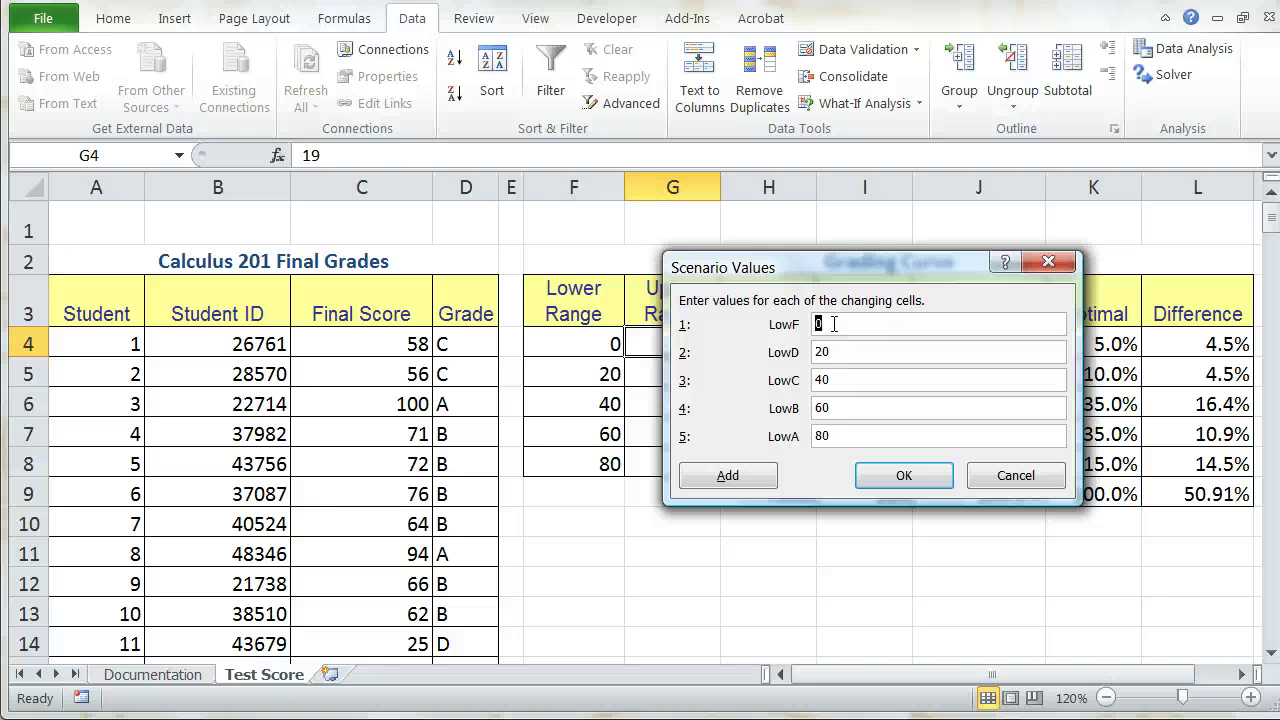
Save Grading Curve 2 with lower ranges 0, 30, 50, 70, 90 and show it on the table.
key("Tab")
type("30")
key("Tab")
type("50")
key("Tab")
type("70")
key("Tab")
type("90")
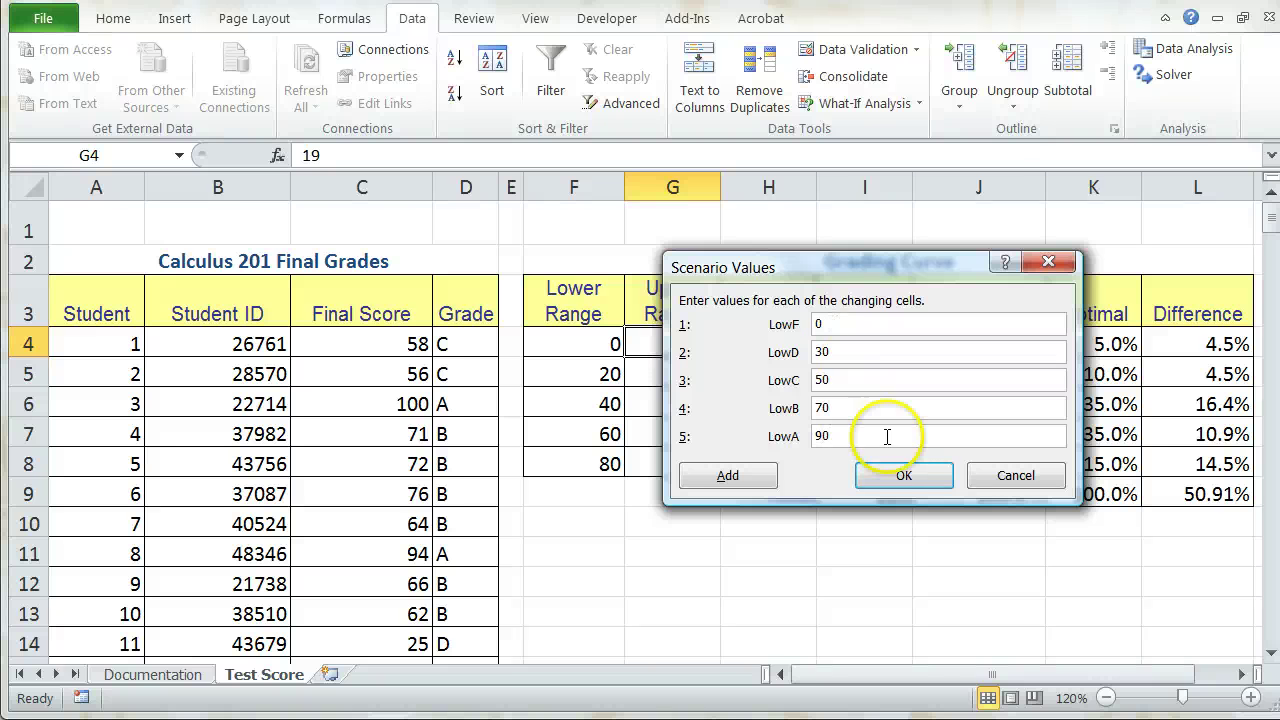
left_click(900, 477)
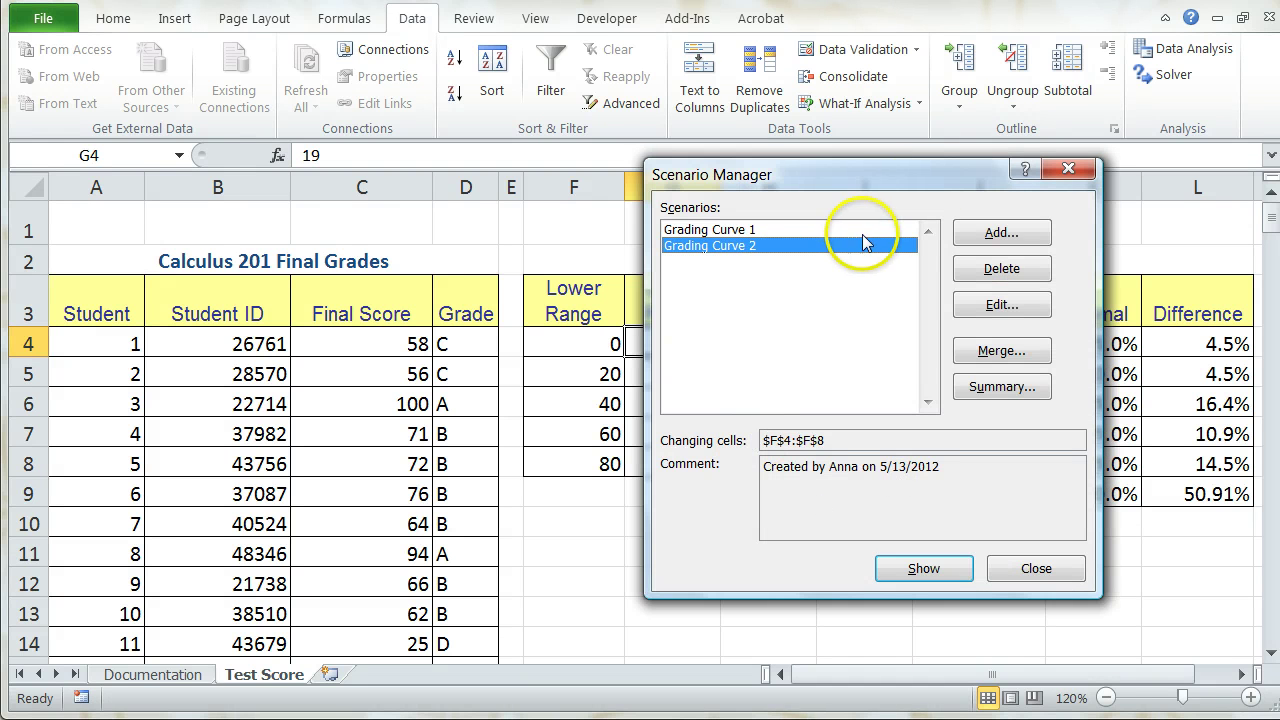
left_click_drag(926, 184, 324, 186)
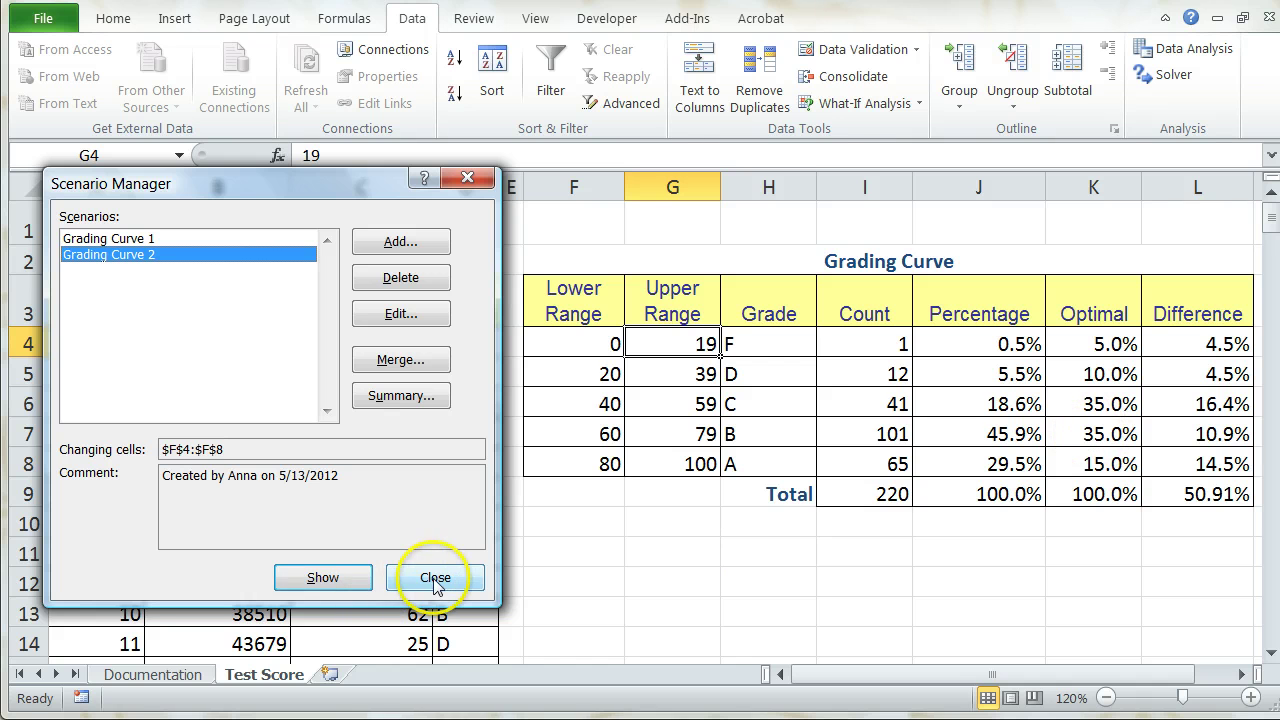
left_click(323, 578)
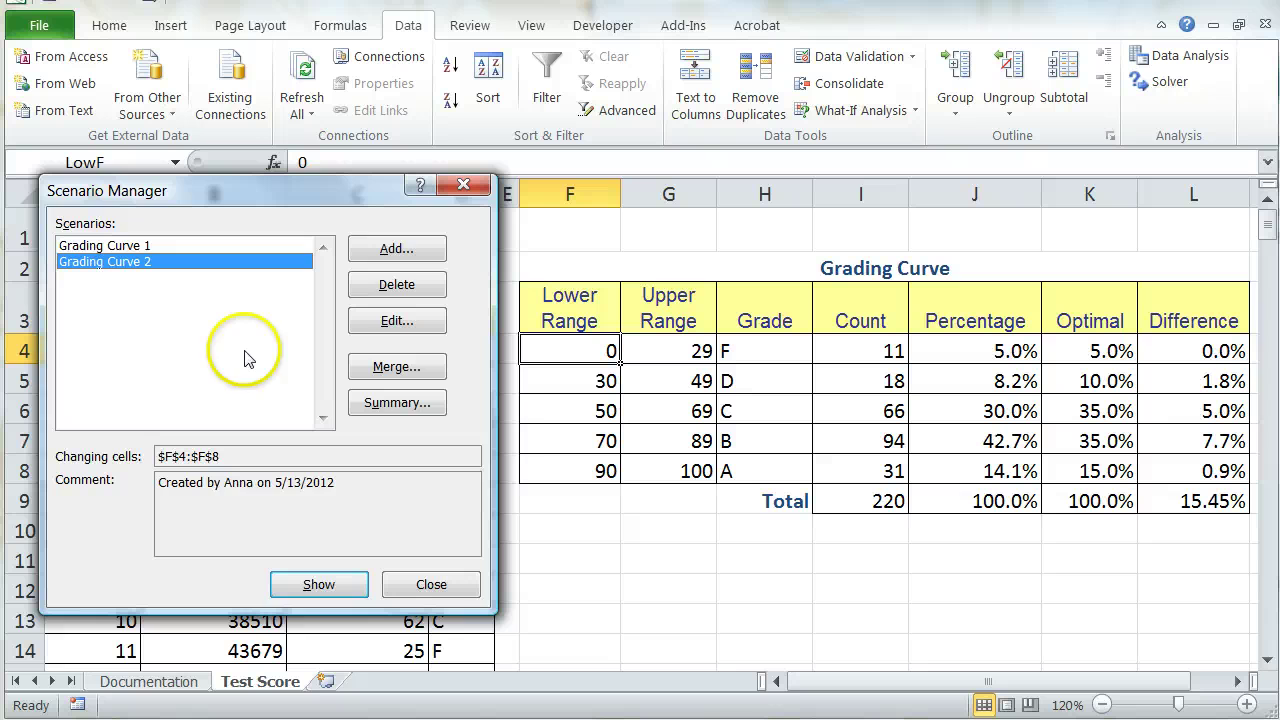
Add a third scenario named Grading Curve 3.
left_click(398, 248)
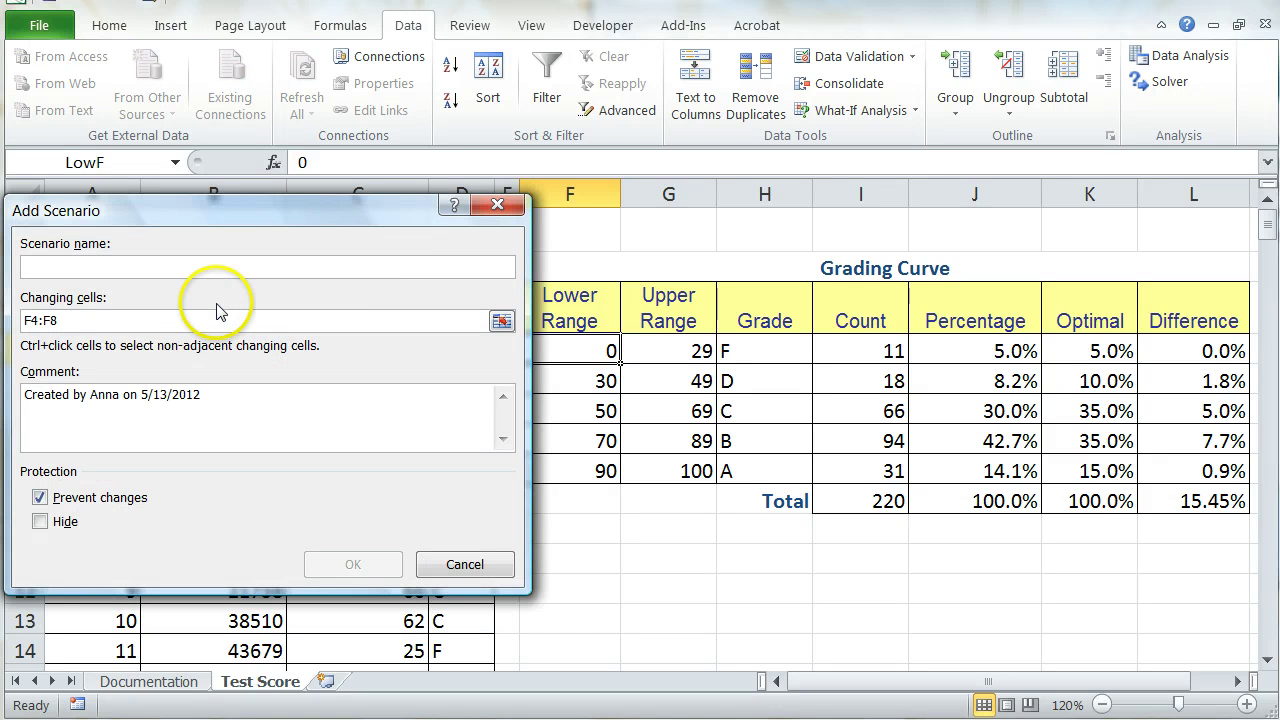
type("Grading Curve ")
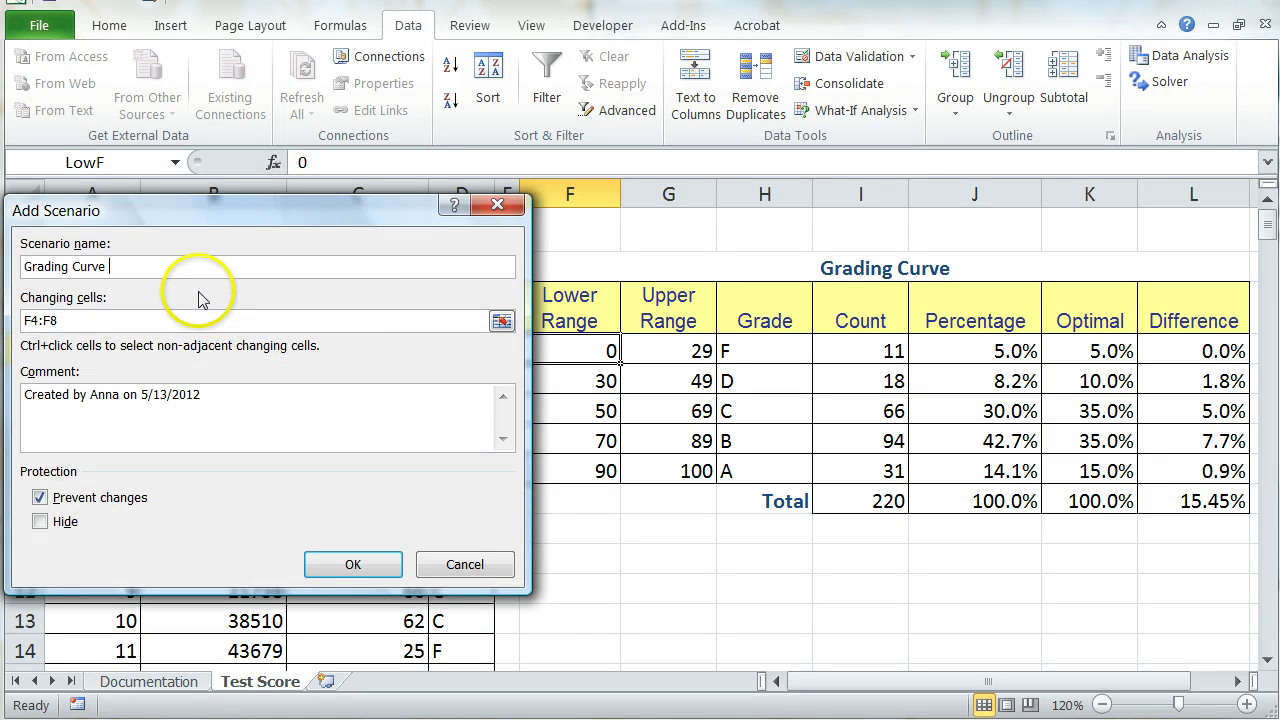
type("13")
left_click(345, 563)
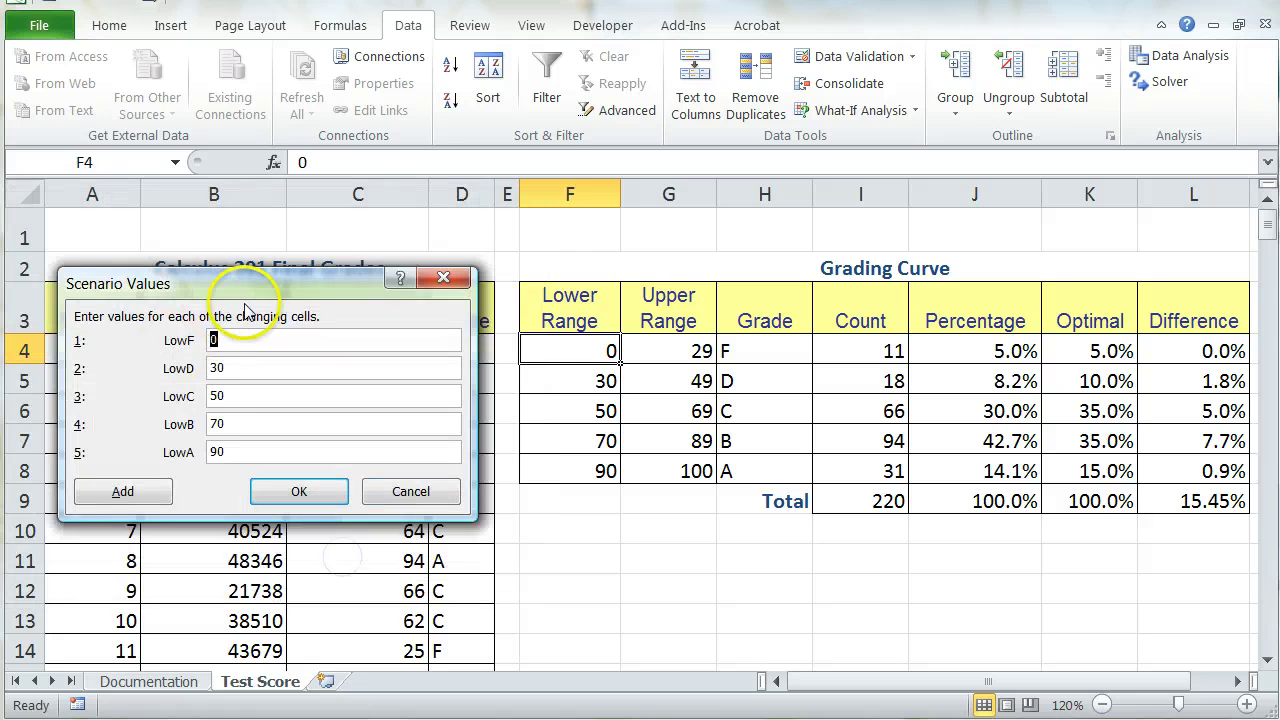
Save Grading Curve 3 with lower bounds 0, 50, 65, 80, 95 and show it on the sheet.
double_click(228, 367)
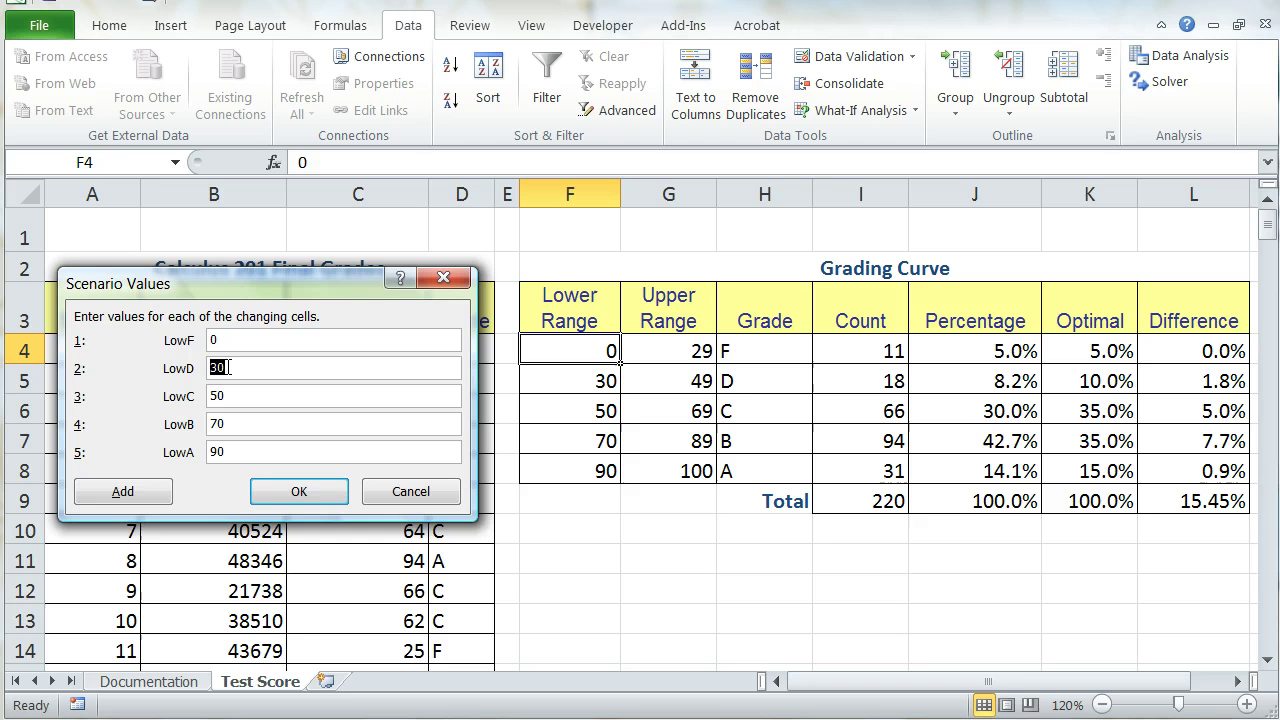
type("50")
key("Tab")
type("65")
key("Tab")
type("80")
key("Tab")
type("95")
left_click(299, 491)
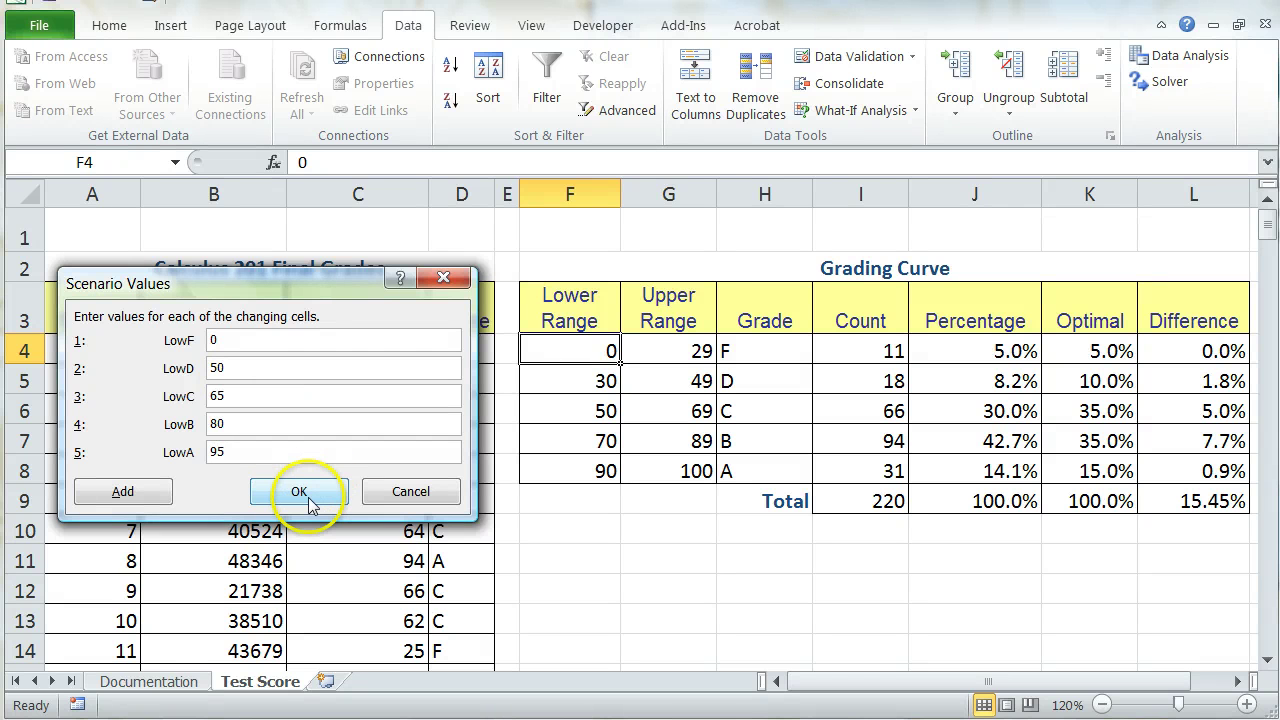
left_click(305, 588)
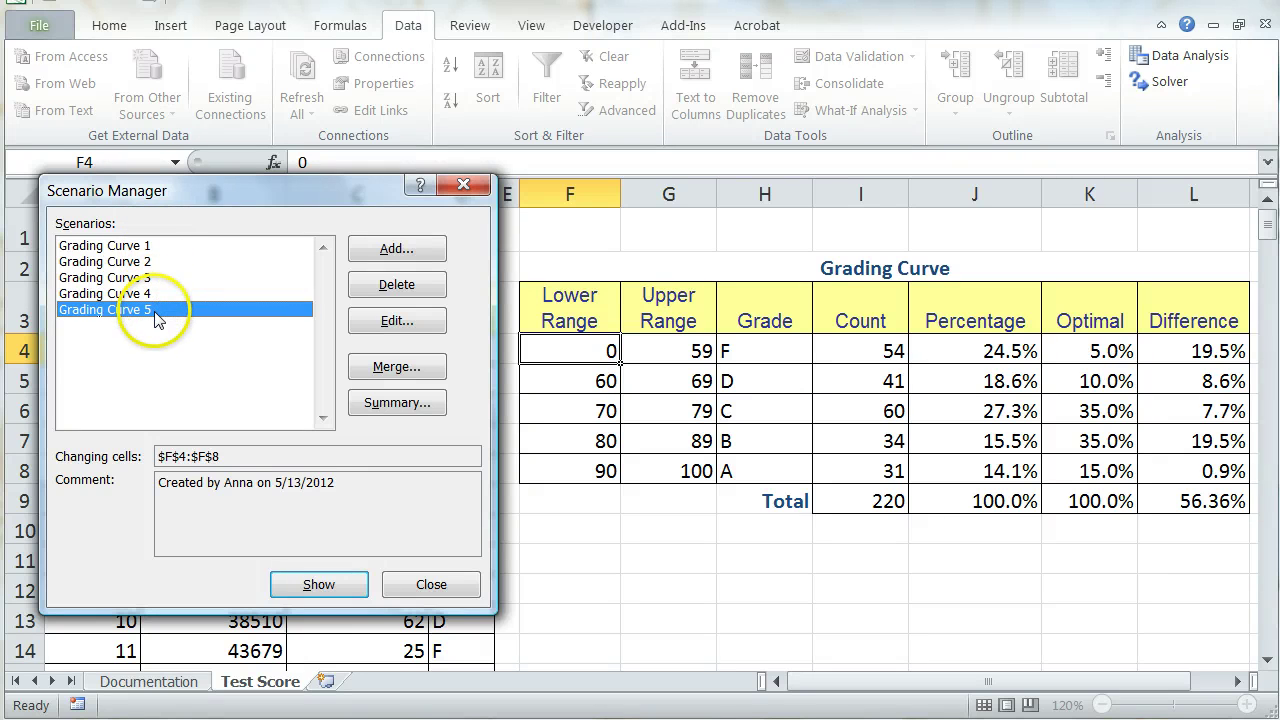
Show Grading Curves 1 through 5 in turn, then reapply Grading Curve 2 (0, 30, 50, 70, 90).
left_click(145, 247)
left_click(316, 585)
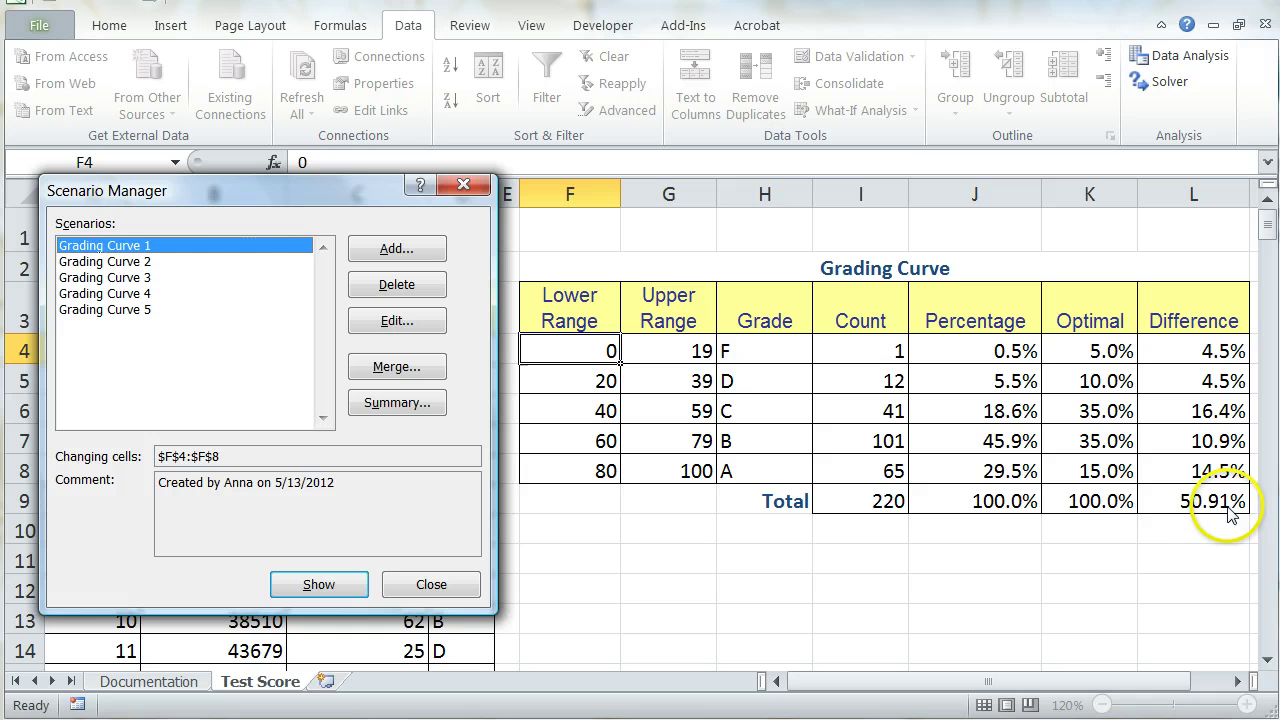
left_click(122, 263)
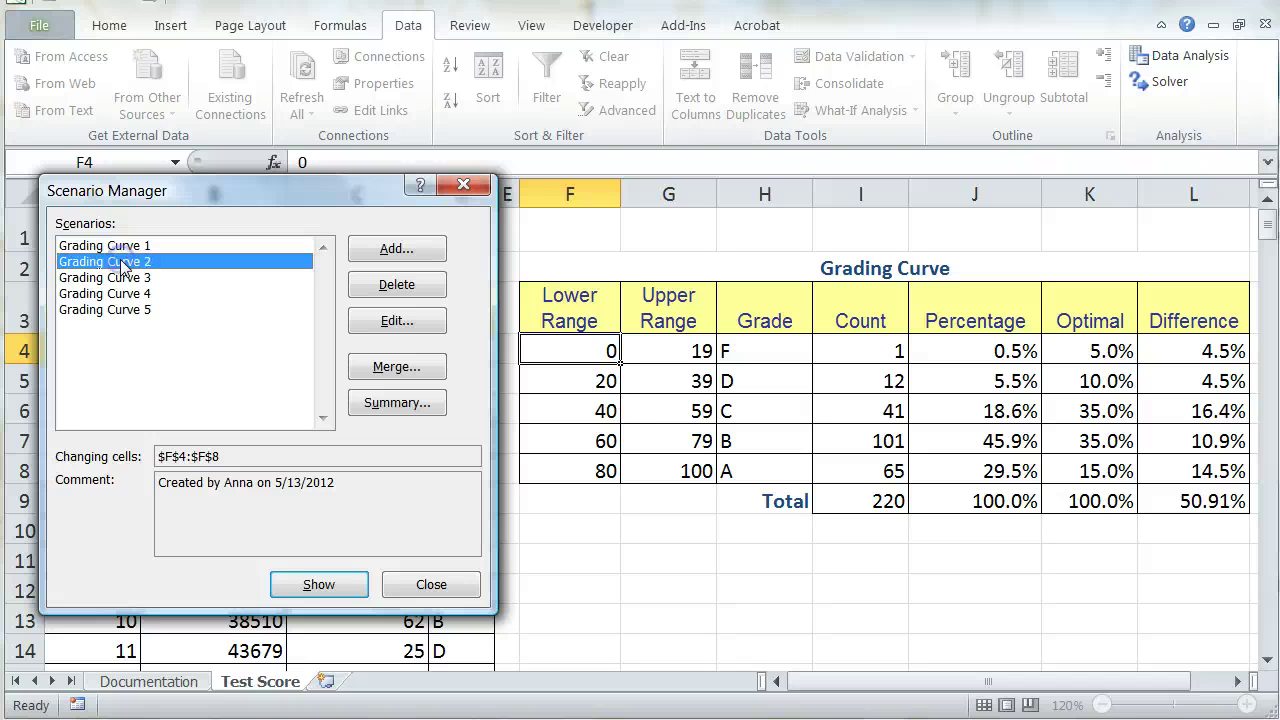
left_click(320, 590)
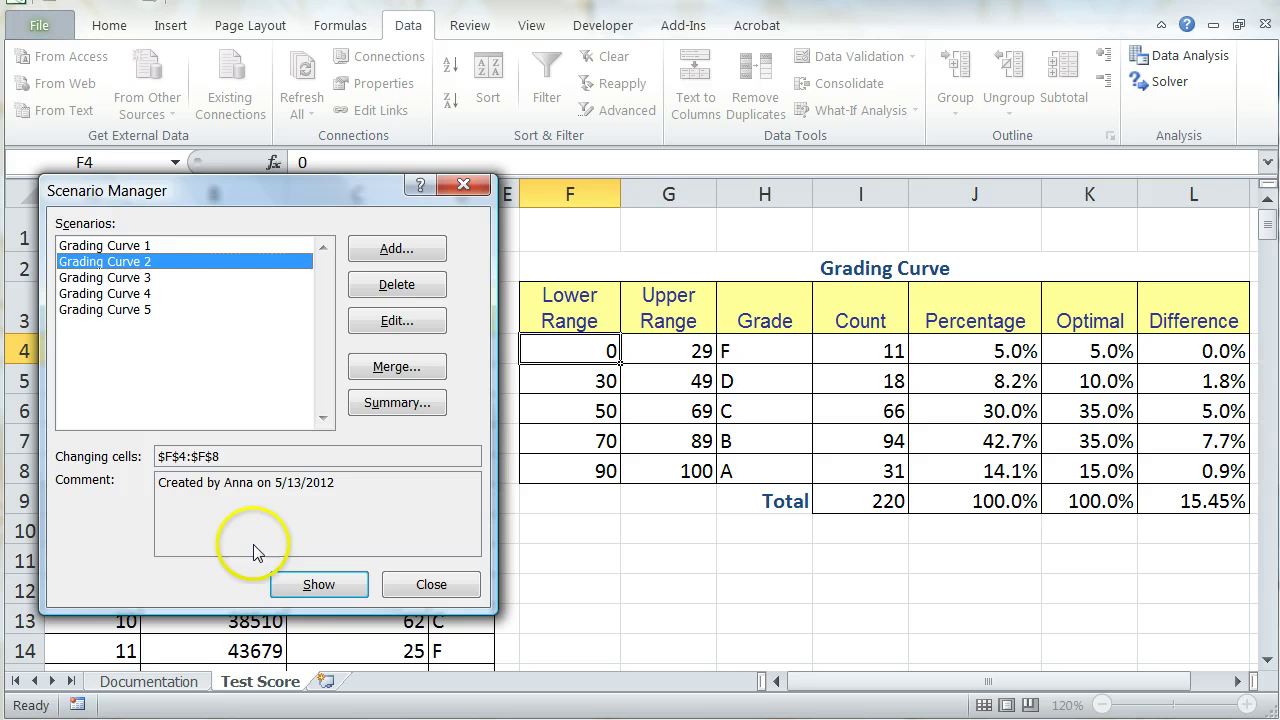
left_click(104, 277)
left_click(305, 584)
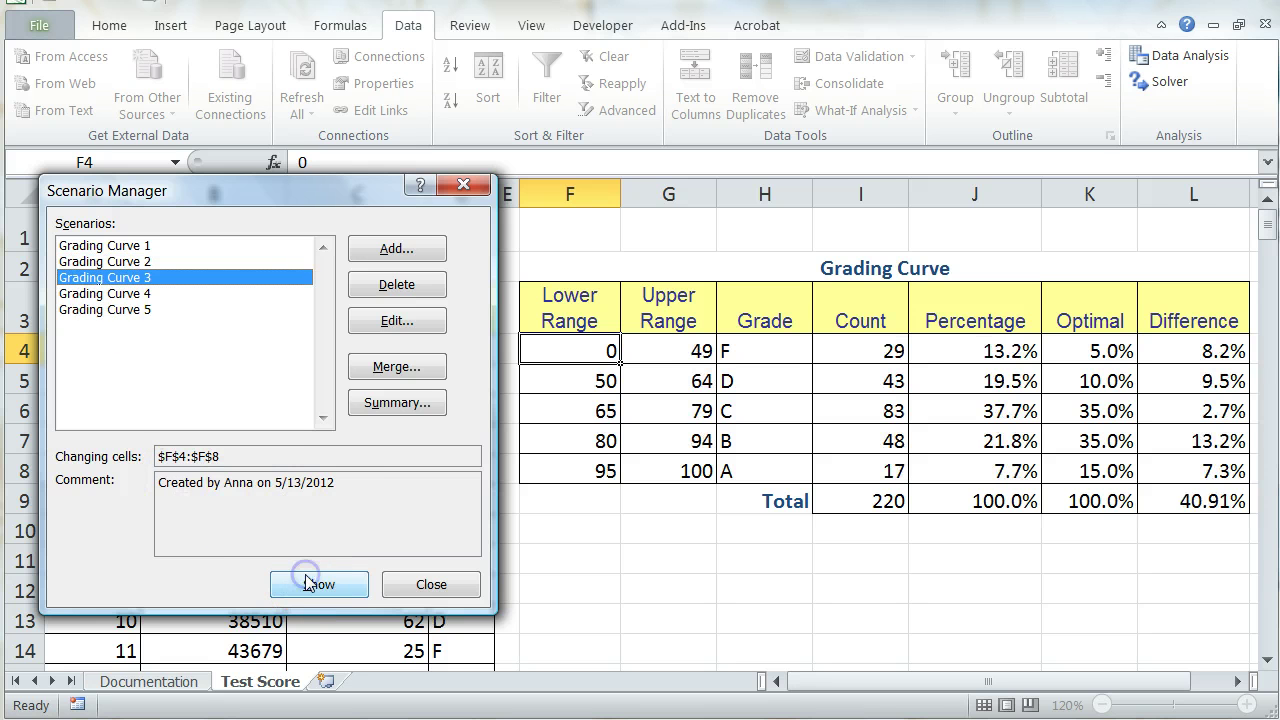
left_click(127, 296)
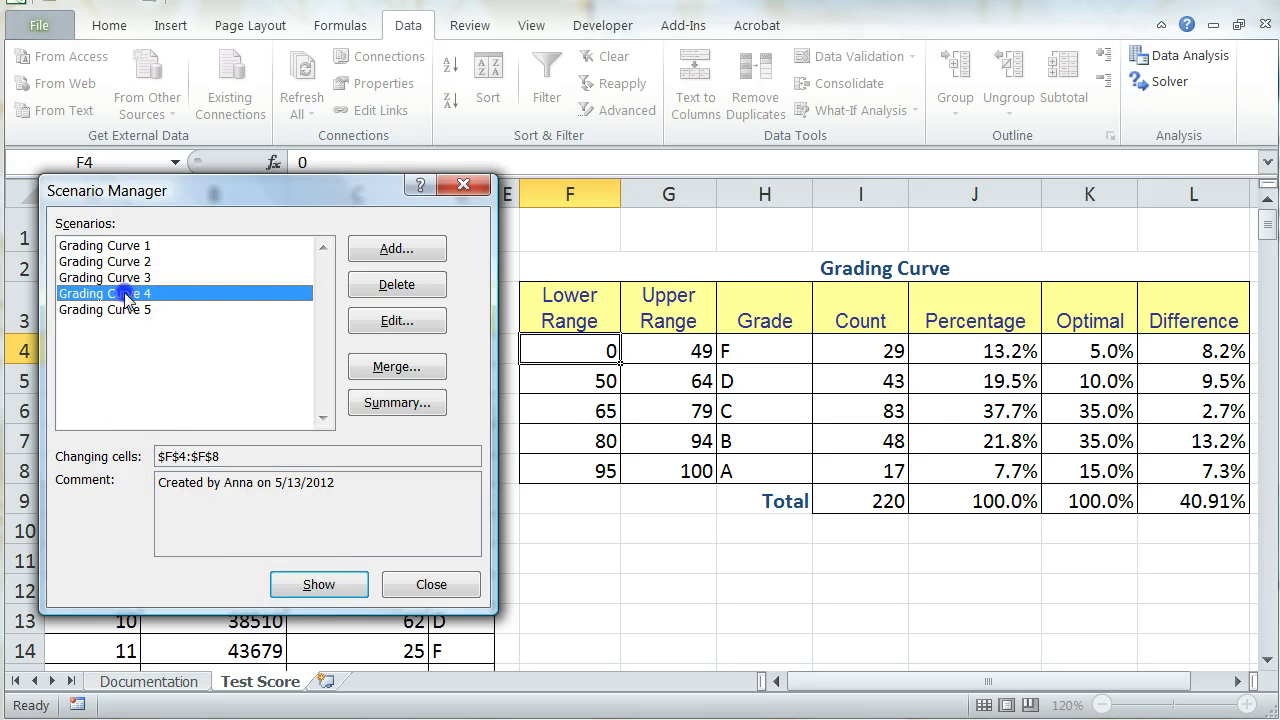
left_click(322, 588)
left_click(320, 586)
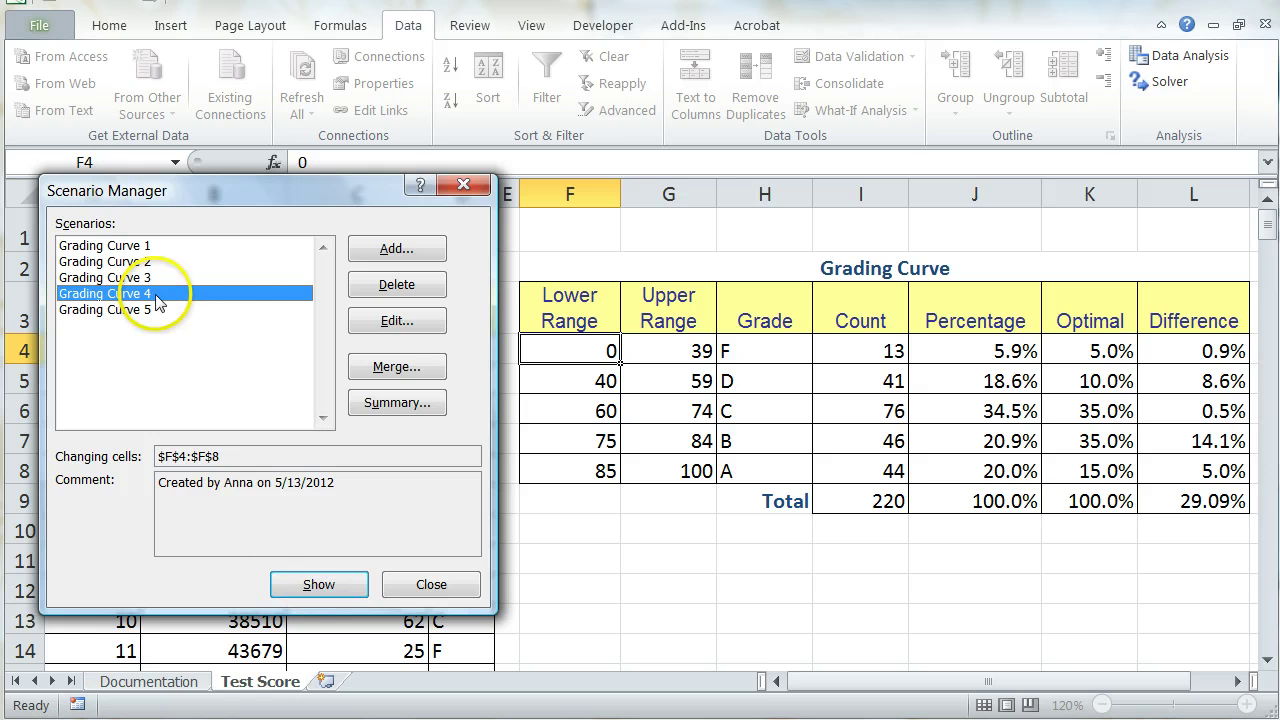
left_click(107, 312)
left_click(321, 586)
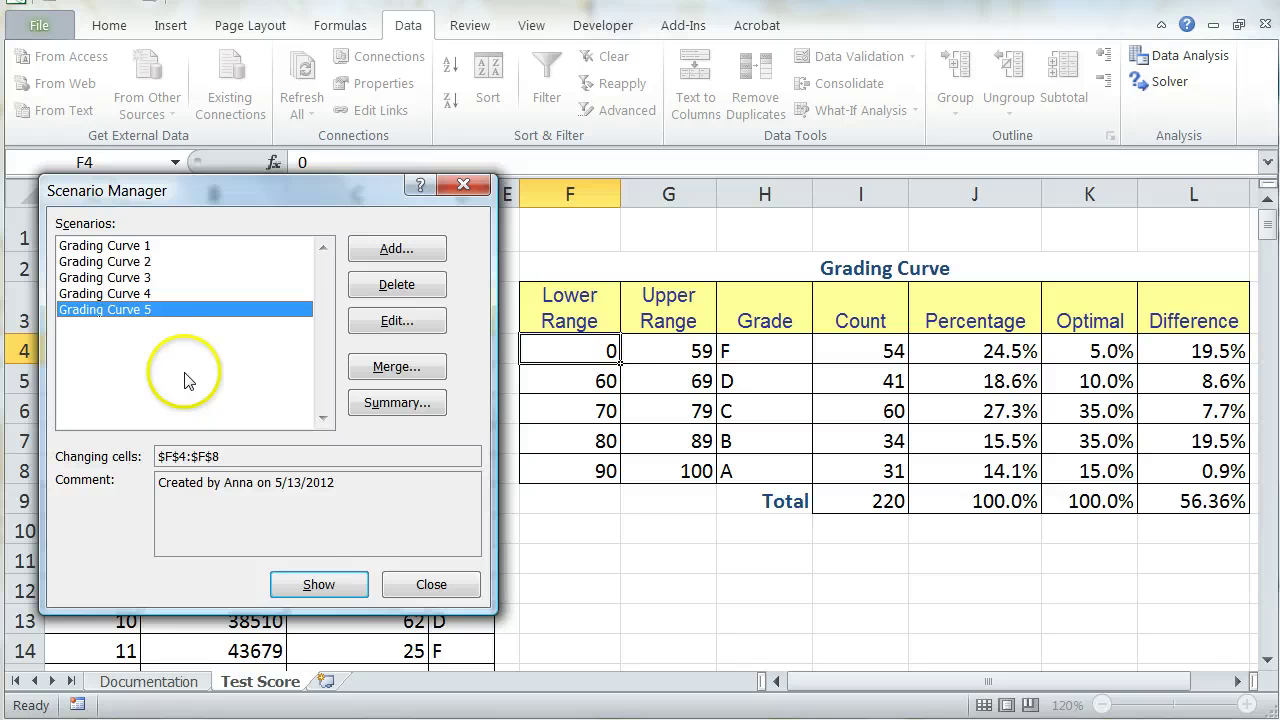
left_click(150, 261)
left_click(322, 587)
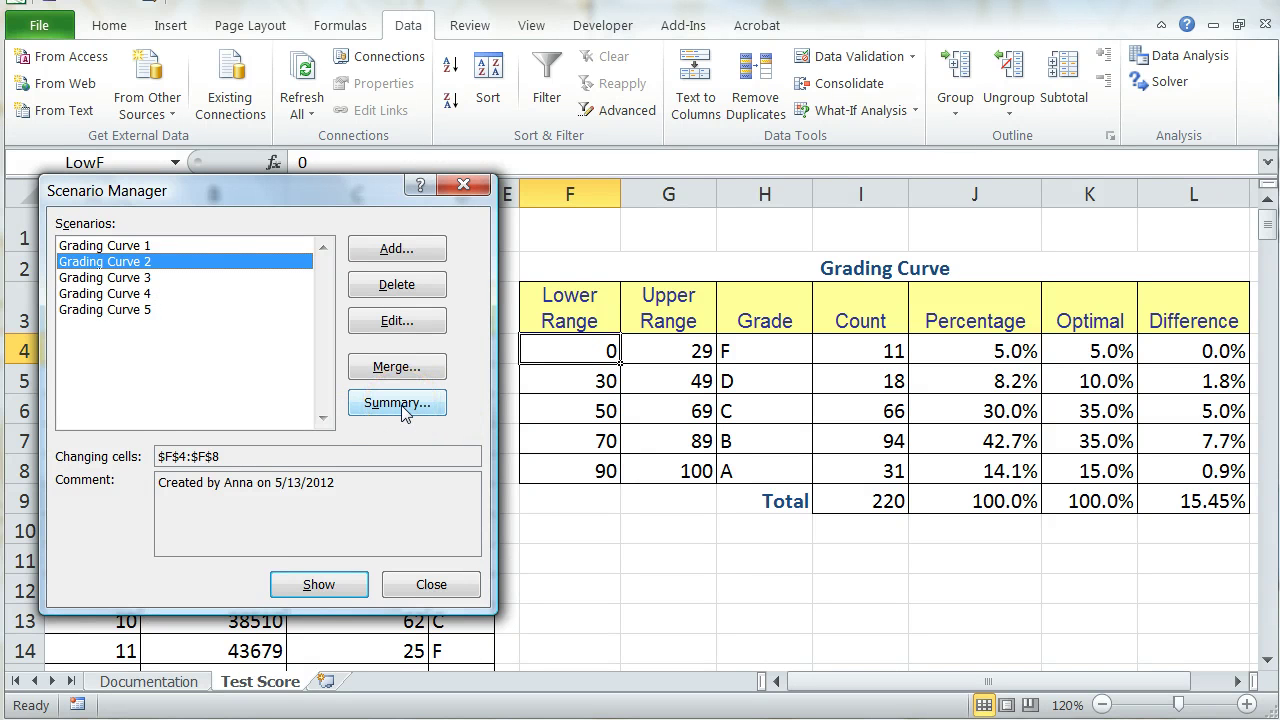
Generate a Scenario Summary report with result cells J4:J8 and L9.
left_click(398, 403)
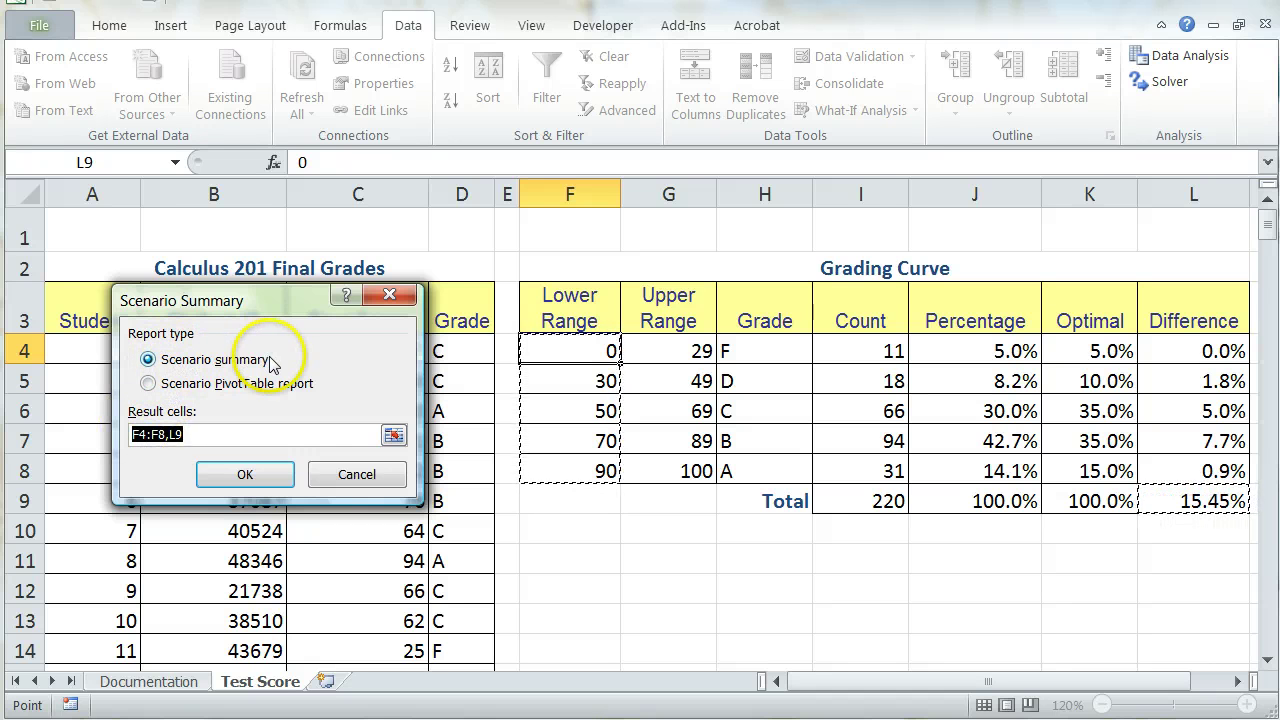
left_click(394, 436)
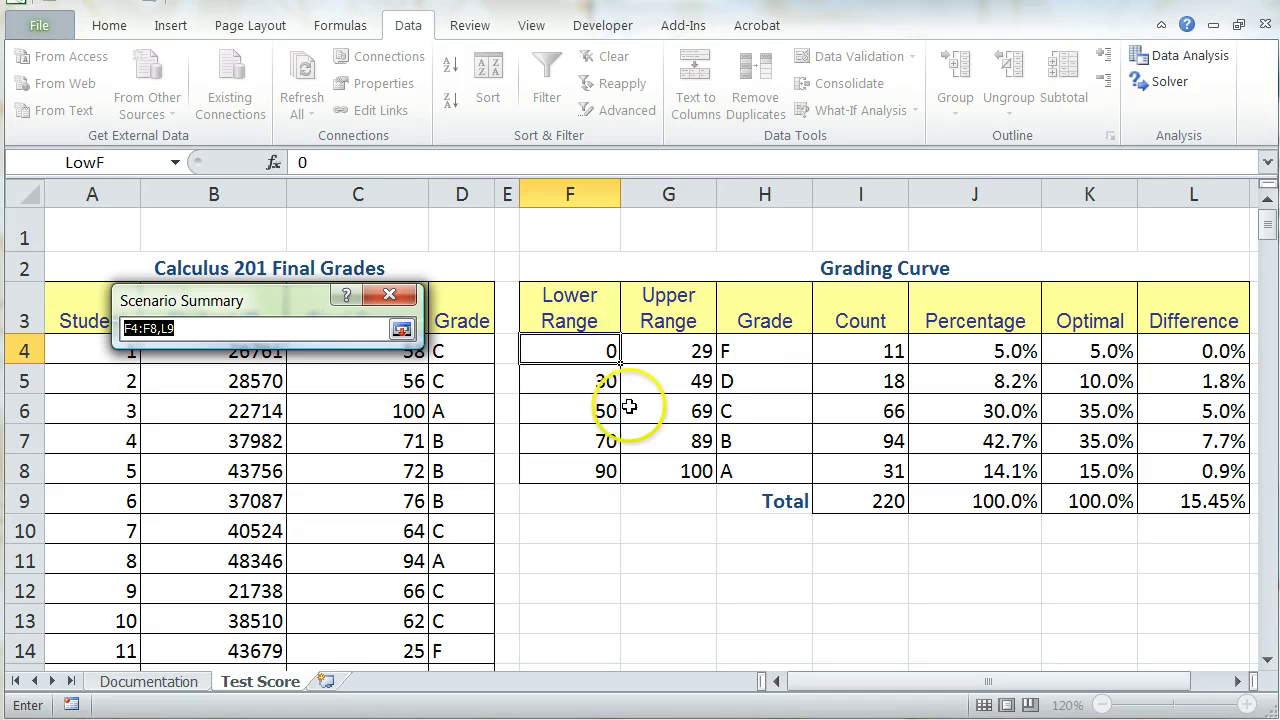
left_click_drag(966, 349, 945, 460)
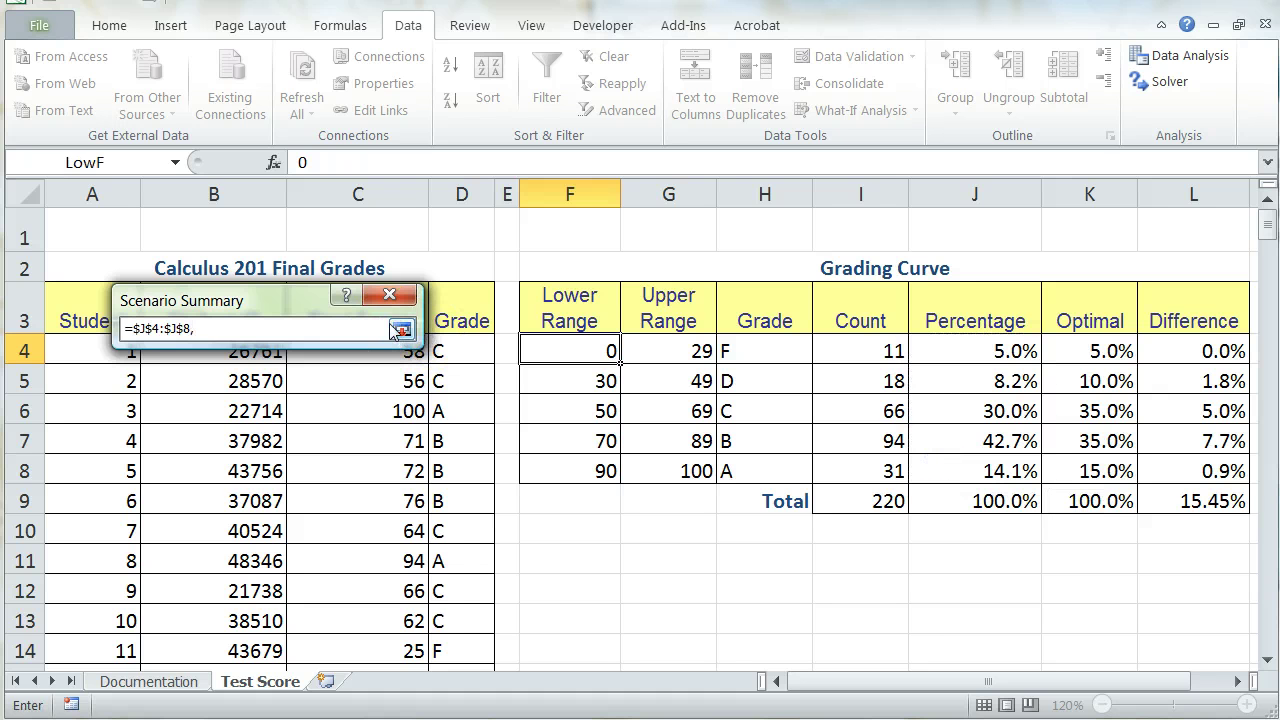
left_click(1191, 501, "ctrl")
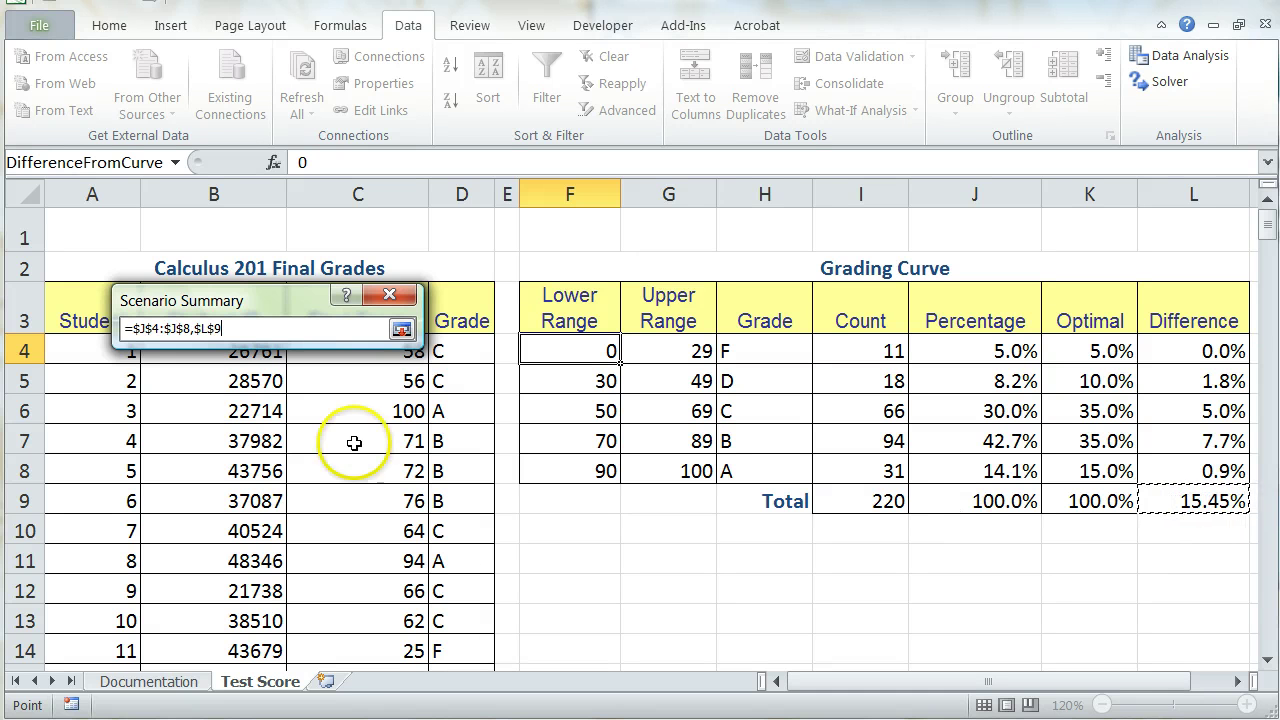
left_click(401, 329)
left_click(244, 476)
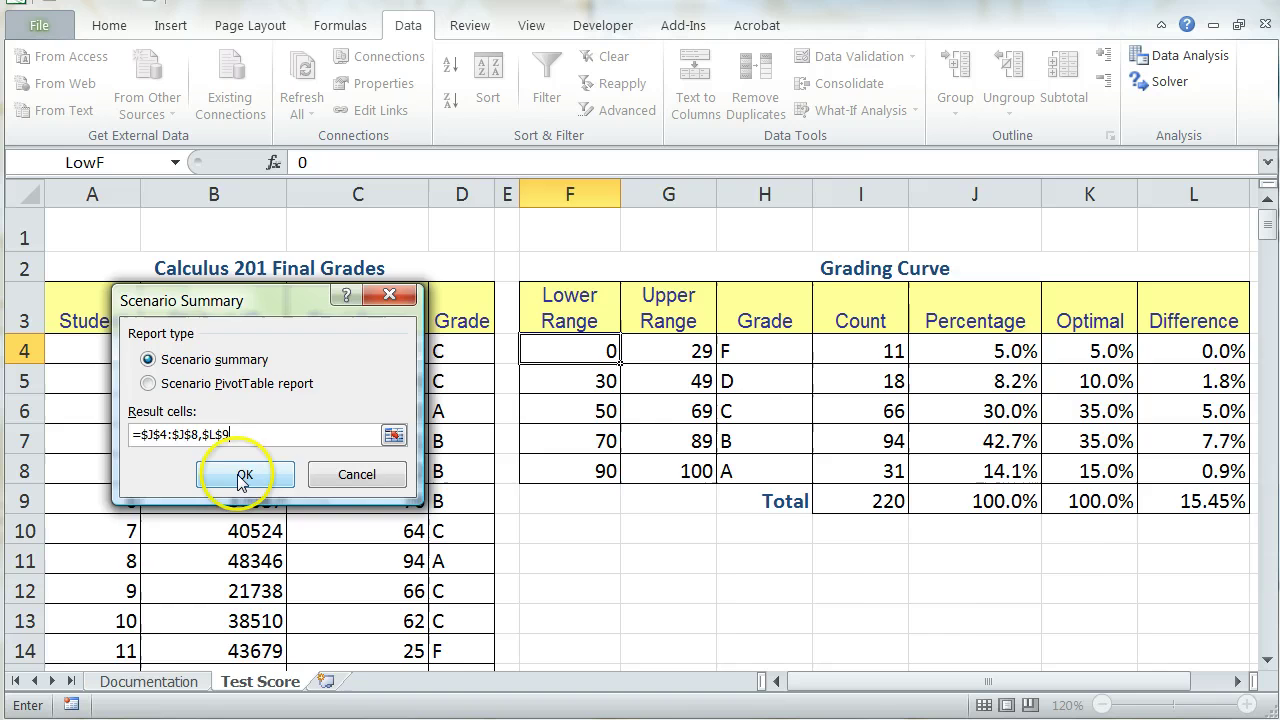
Collapse the ribbon so the Scenario Summary notes below the table are visible.
left_click(1161, 24)
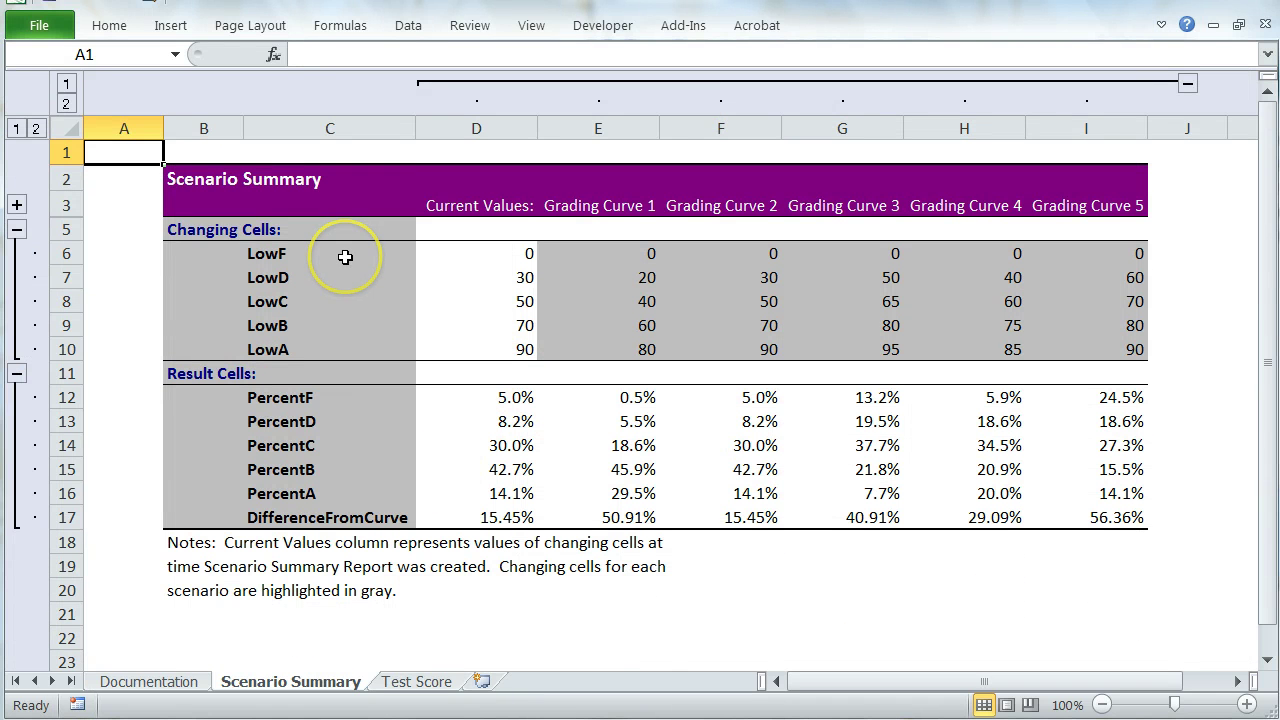